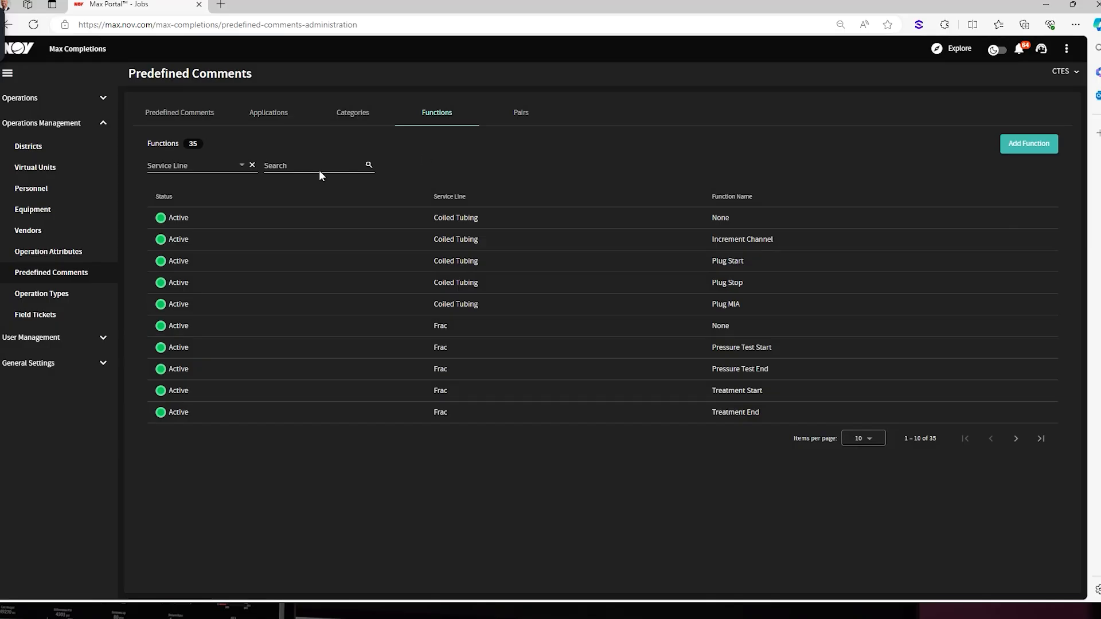
# Search the functions for "press" and inspect the Press Increase function's settings without changing them.
pyautogui.click(322, 167)
pyautogui.write('press')
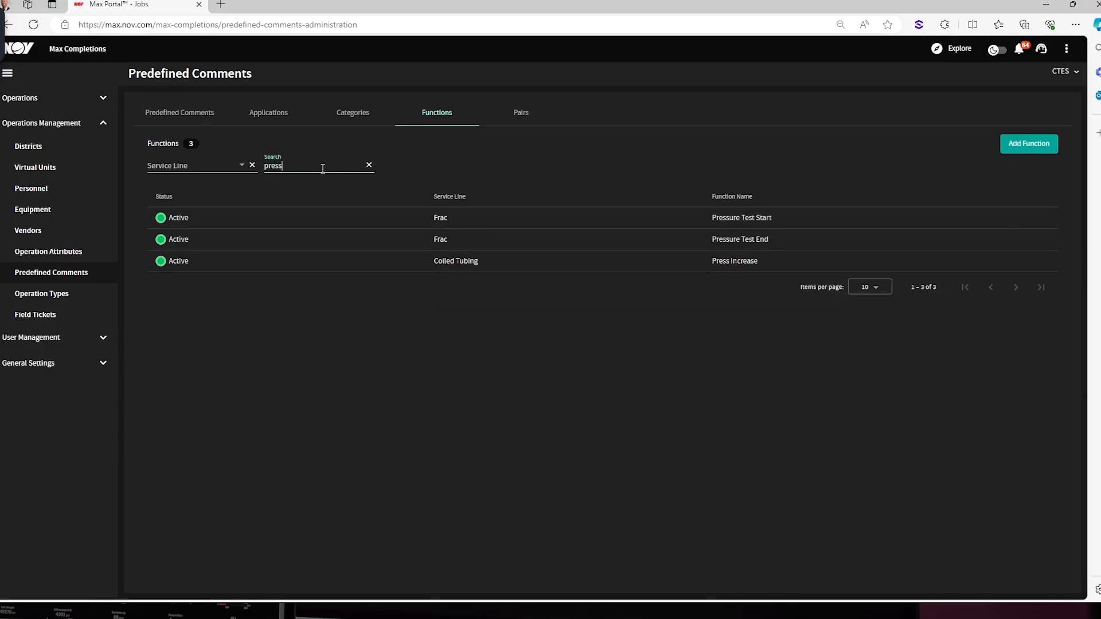
pyautogui.click(1020, 260)
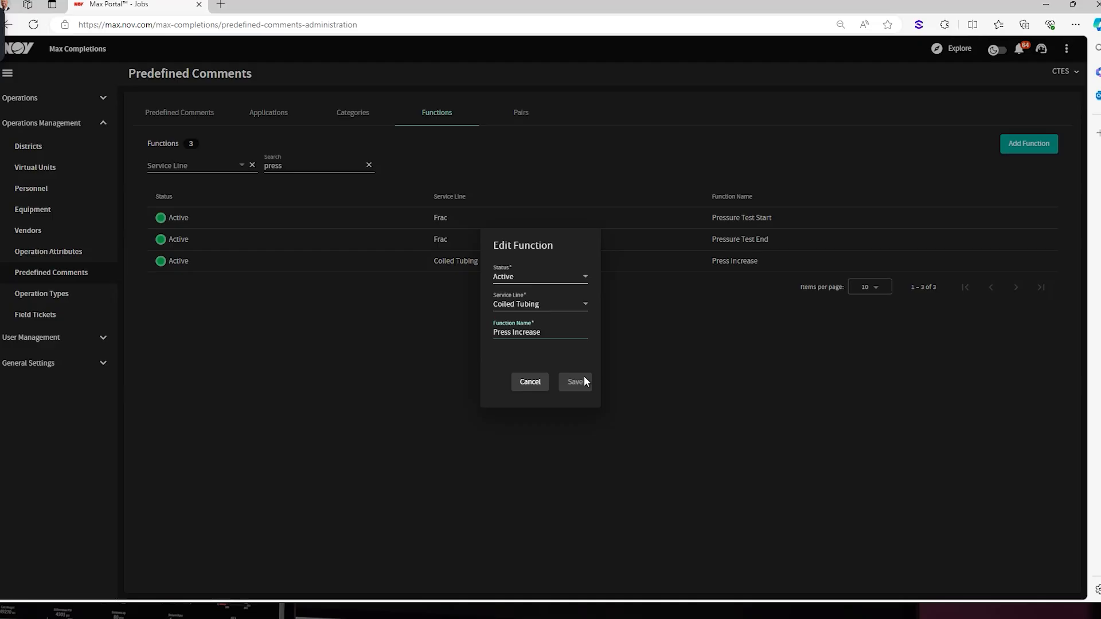
pyautogui.click(530, 382)
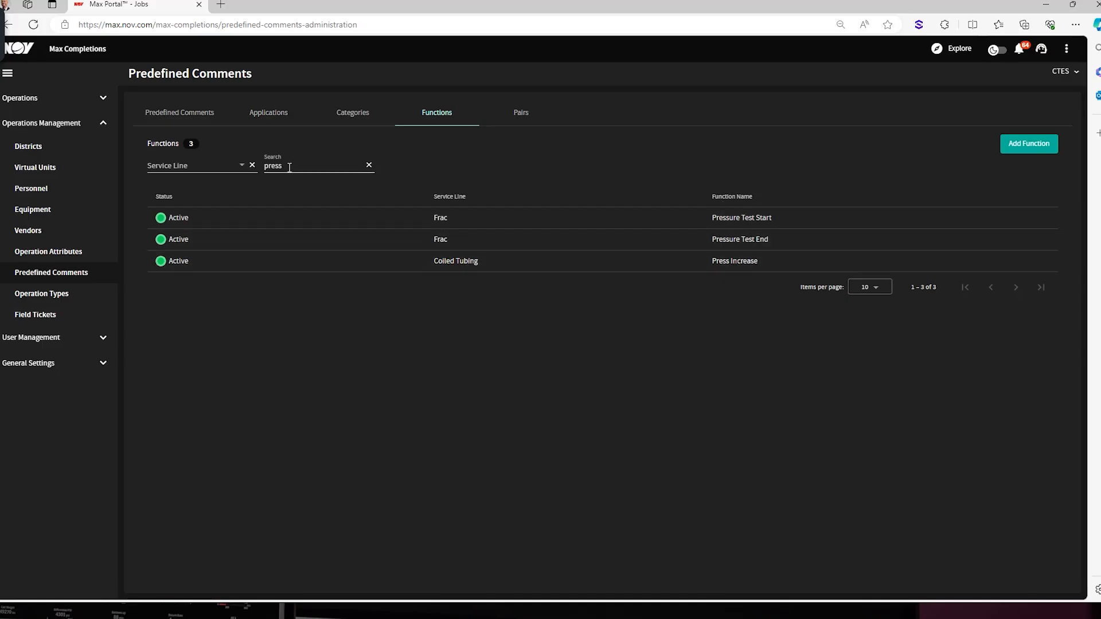
# Search the predefined comments for "zero".
pyautogui.click(178, 115)
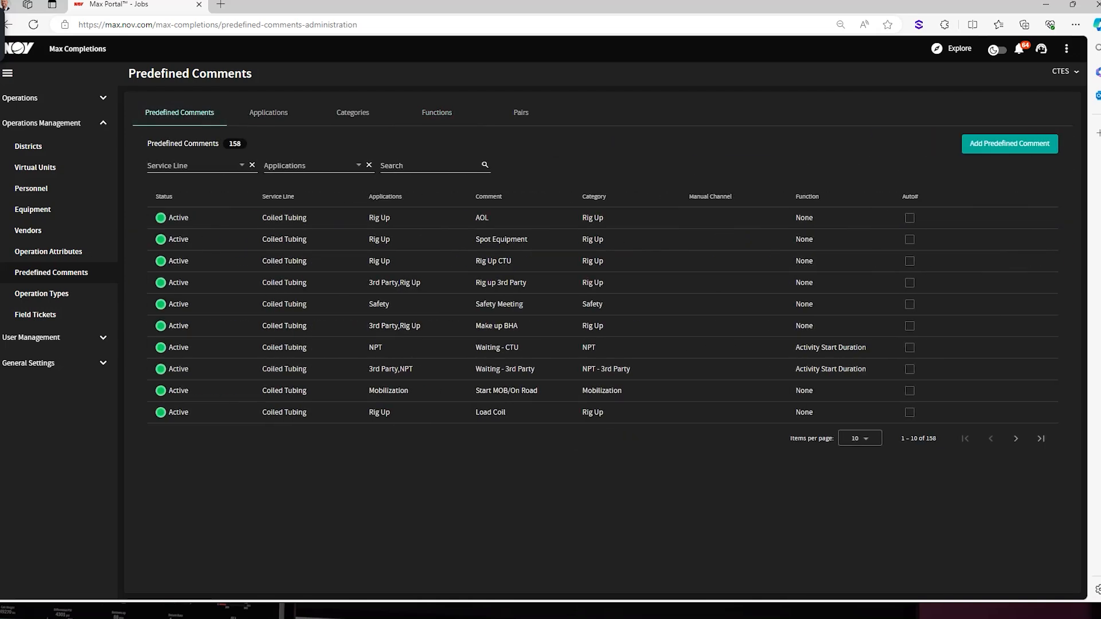
pyautogui.click(1021, 143)
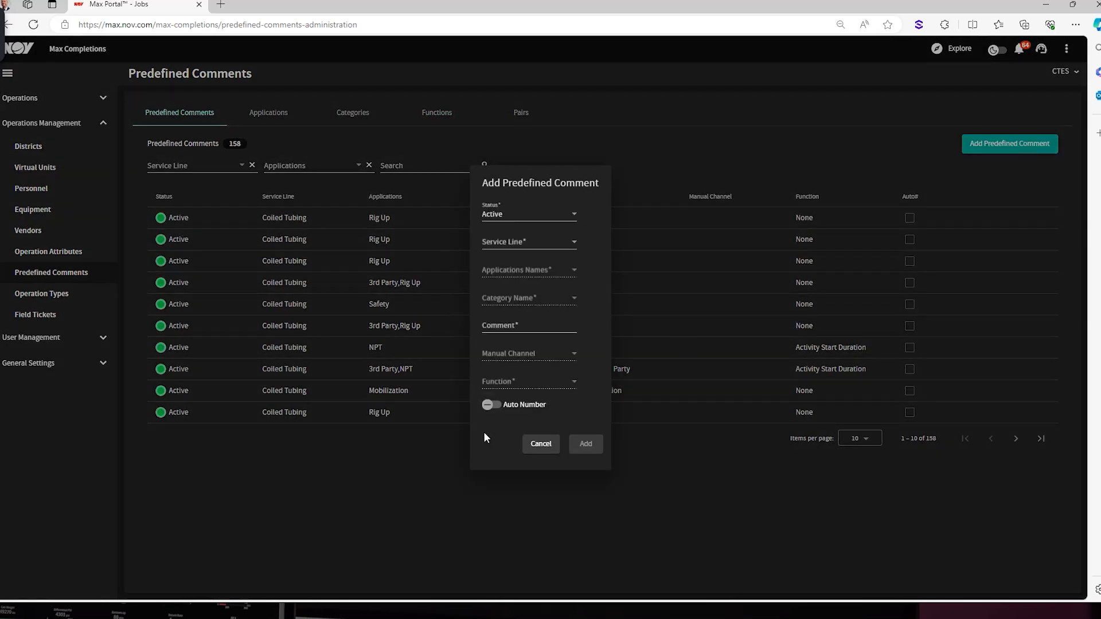
pyautogui.click(552, 444)
pyautogui.click(385, 163)
pyautogui.write('z')
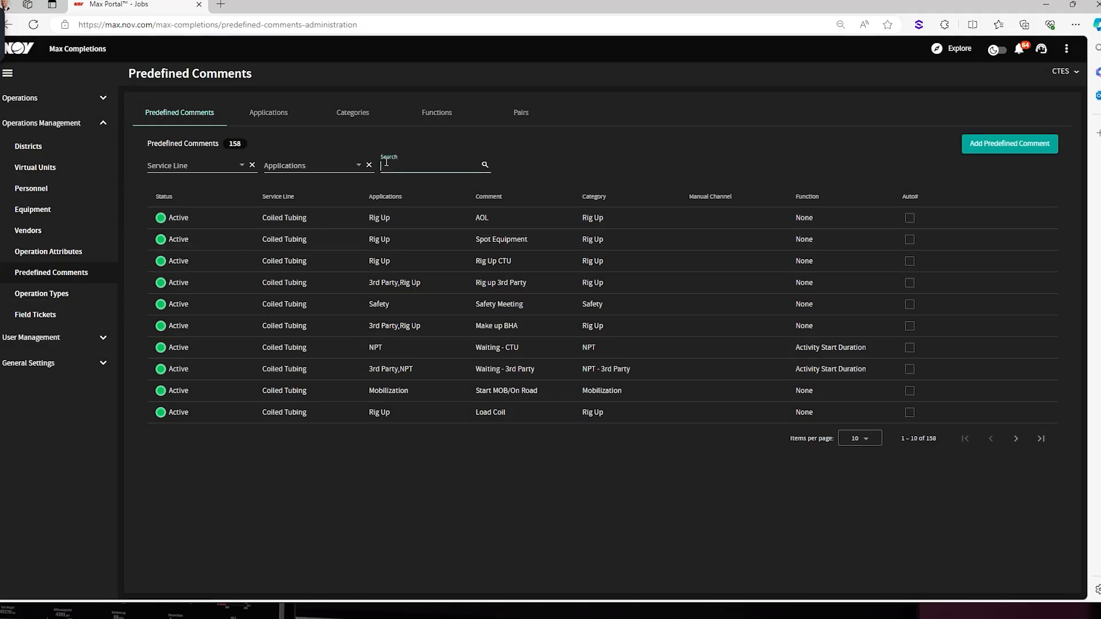
pyautogui.write('ero')
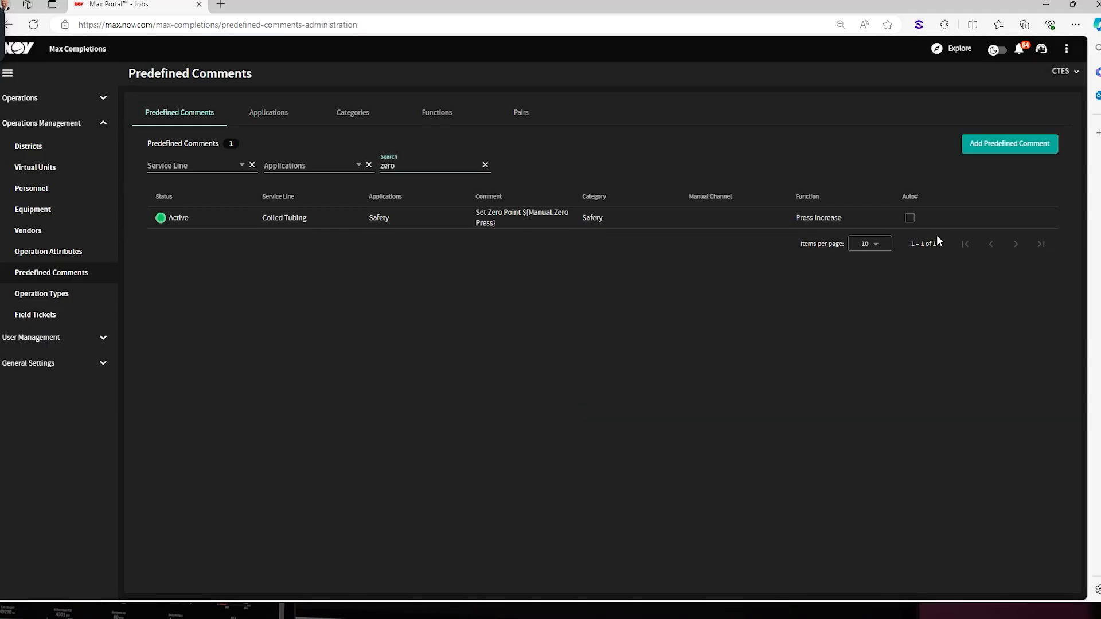
# Inspect the Set Zero Point comment's full text and its function choices, and close it without saving.
pyautogui.click(1021, 217)
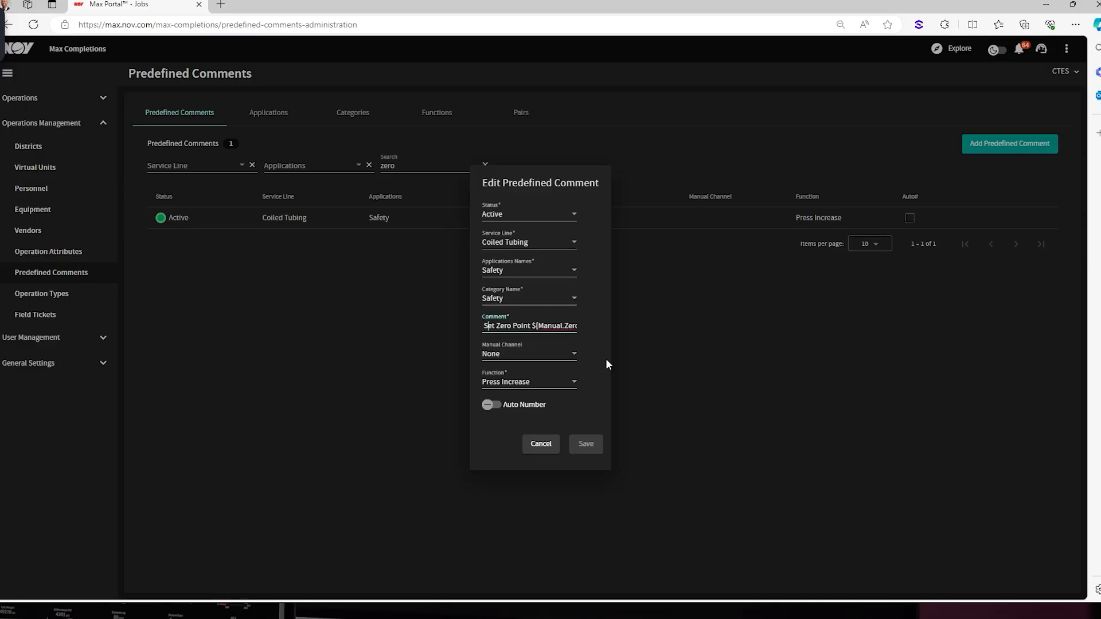
pyautogui.press('Right')
pyautogui.press('Right')
pyautogui.press('Right')
pyautogui.press('Right')
pyautogui.press('Right')
pyautogui.press('Right')
pyautogui.press('Right')
pyautogui.press('Right')
pyautogui.press('Right')
pyautogui.press('Right')
pyautogui.press('Right')
pyautogui.press('Right')
pyautogui.press('Right')
pyautogui.press('Right')
pyautogui.press('Right')
pyautogui.press('Right')
pyautogui.press('Right')
pyautogui.press('Right')
pyautogui.press('Right')
pyautogui.press('Right')
pyautogui.press('Right')
pyautogui.press('Right')
pyautogui.press('Right')
pyautogui.press('Right')
pyautogui.press('Right')
pyautogui.press('Right')
pyautogui.press('Right')
pyautogui.press('Right')
pyautogui.press('Right')
pyautogui.press('Right')
pyautogui.press('Right')
pyautogui.press('Right')
pyautogui.click(571, 382)
pyautogui.click(604, 382)
pyautogui.click(539, 446)
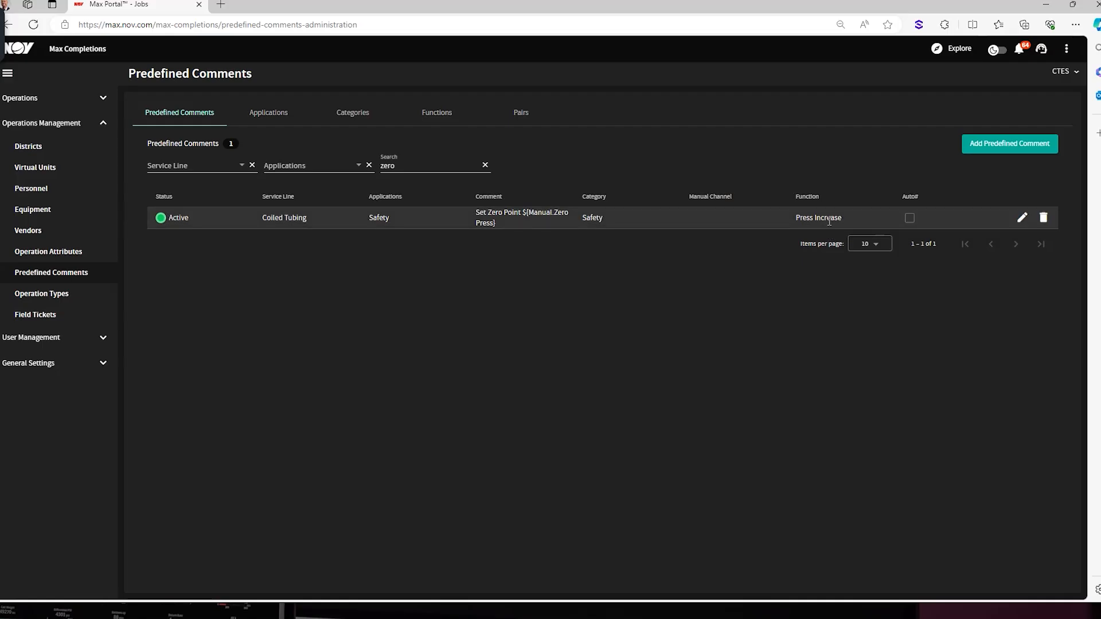
# Open the Jobs list in Operations.
pyautogui.click(36, 100)
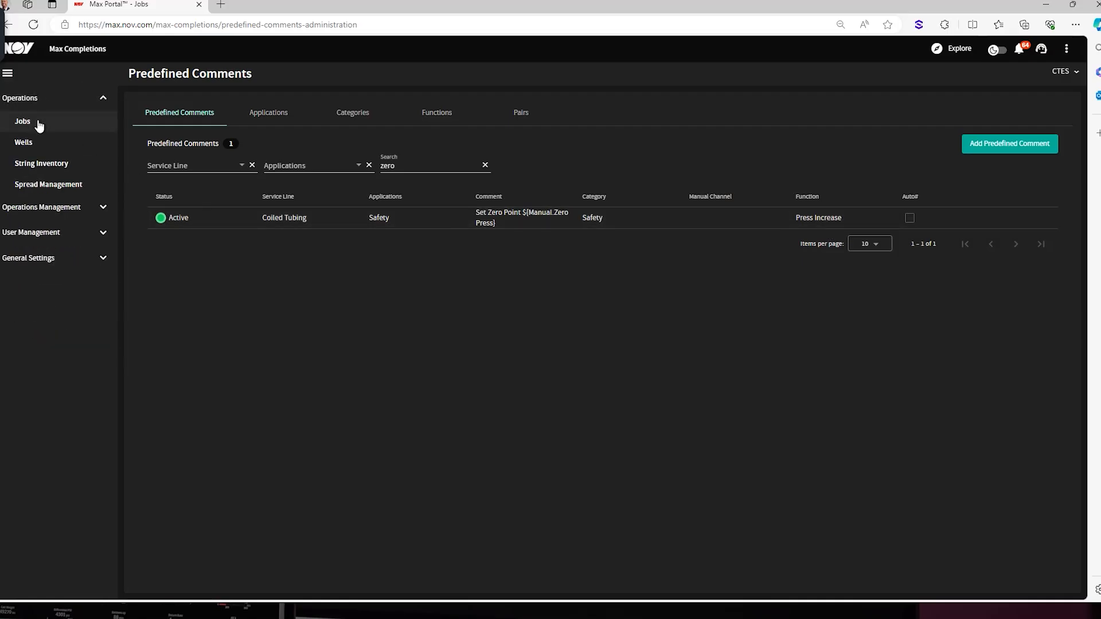
pyautogui.click(38, 123)
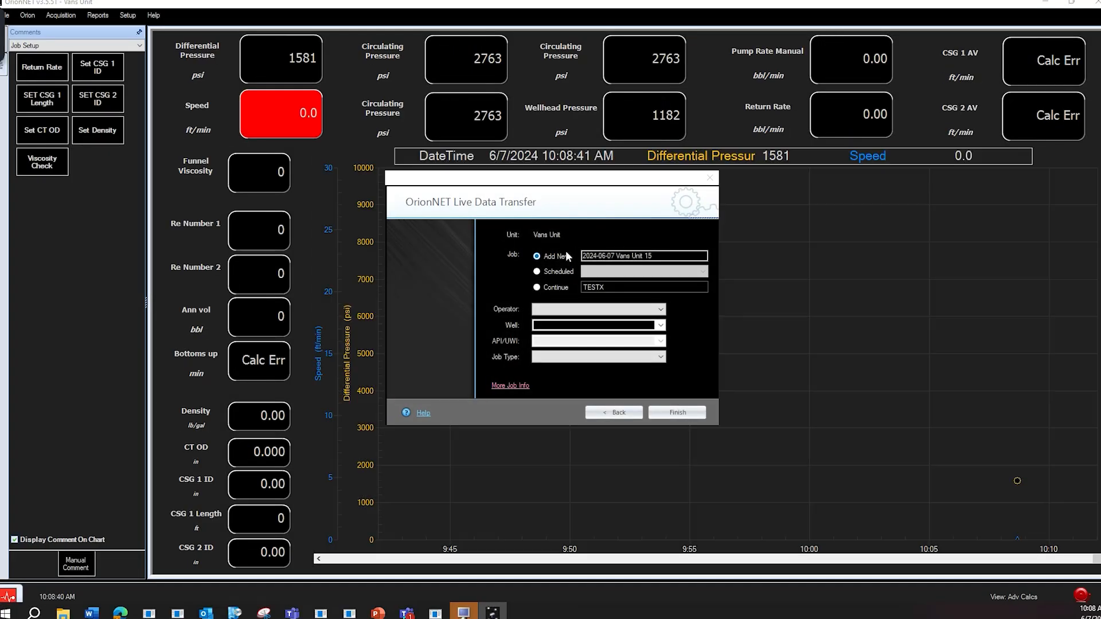
# In OrionNET, name the live data transfer job "NEW JOB 1" and copy the text "NEW JOB" for reuse.
pyautogui.moveTo(658, 256); pyautogui.dragTo(580, 258)
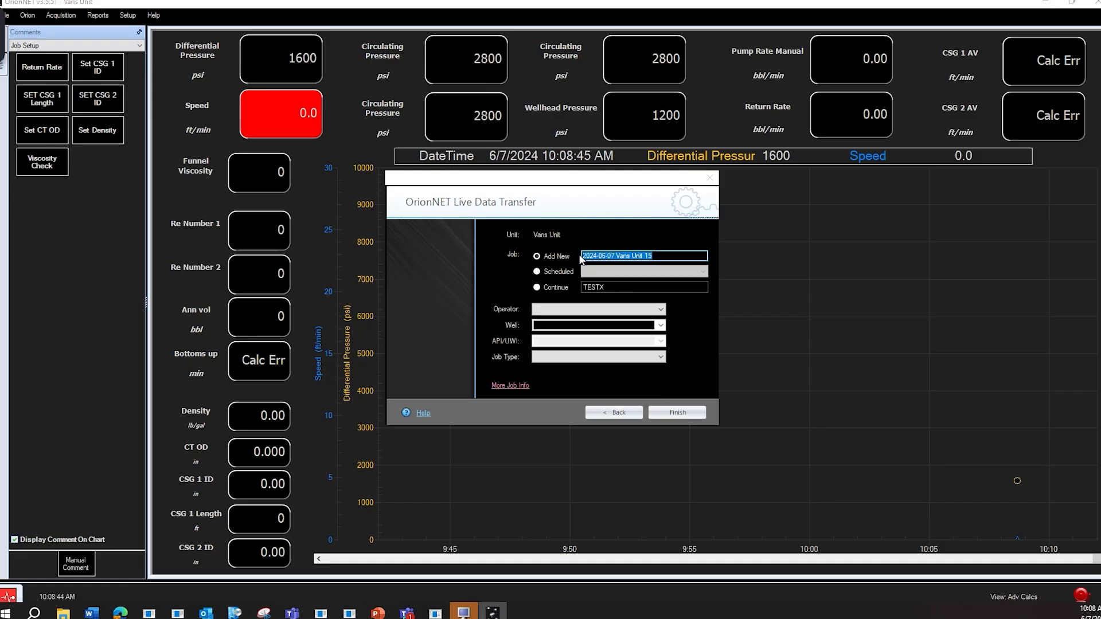
pyautogui.write('NEW JOB')
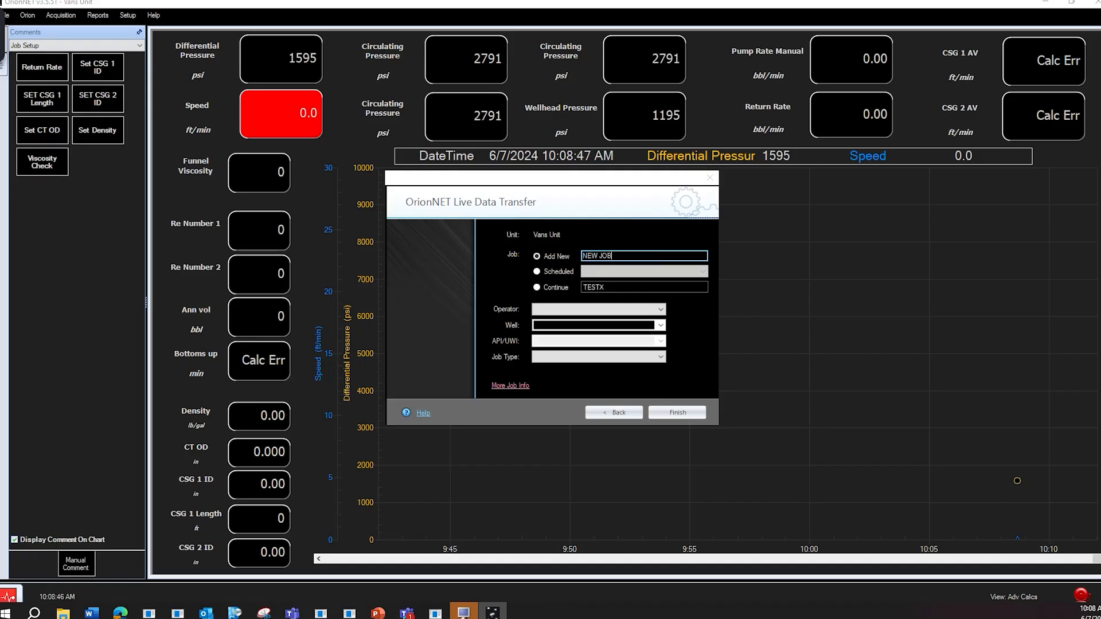
pyautogui.moveTo(619, 253); pyautogui.dragTo(582, 259)
pyautogui.hotkey('ctrl', 'c')
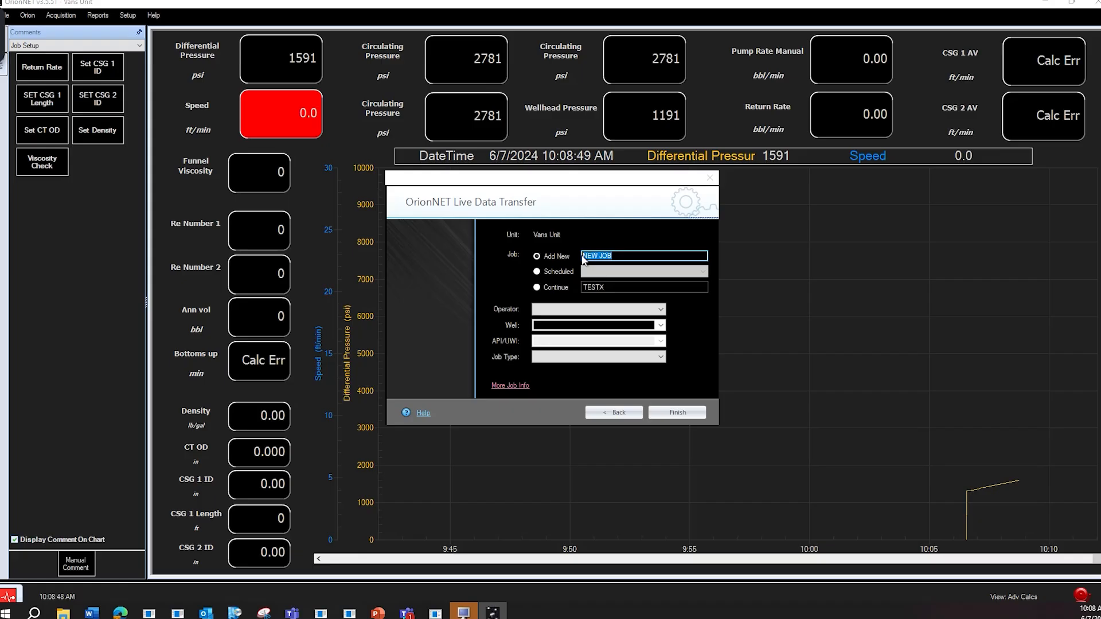
# Set the new job's operator to CTES Demo Co.
pyautogui.click(586, 306)
pyautogui.press('t')
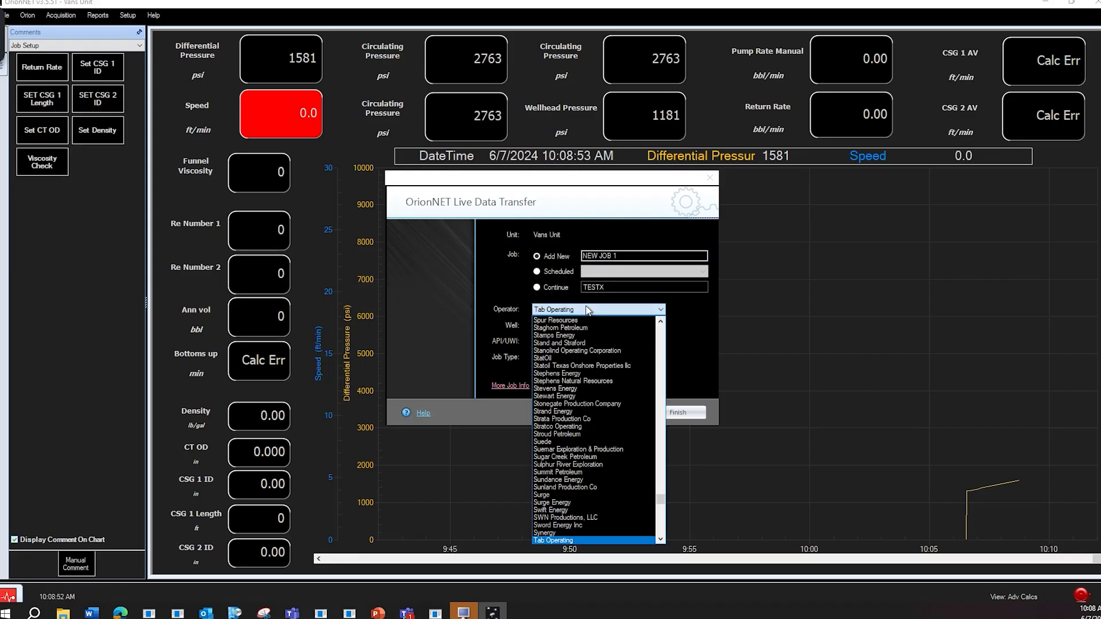
pyautogui.press('c')
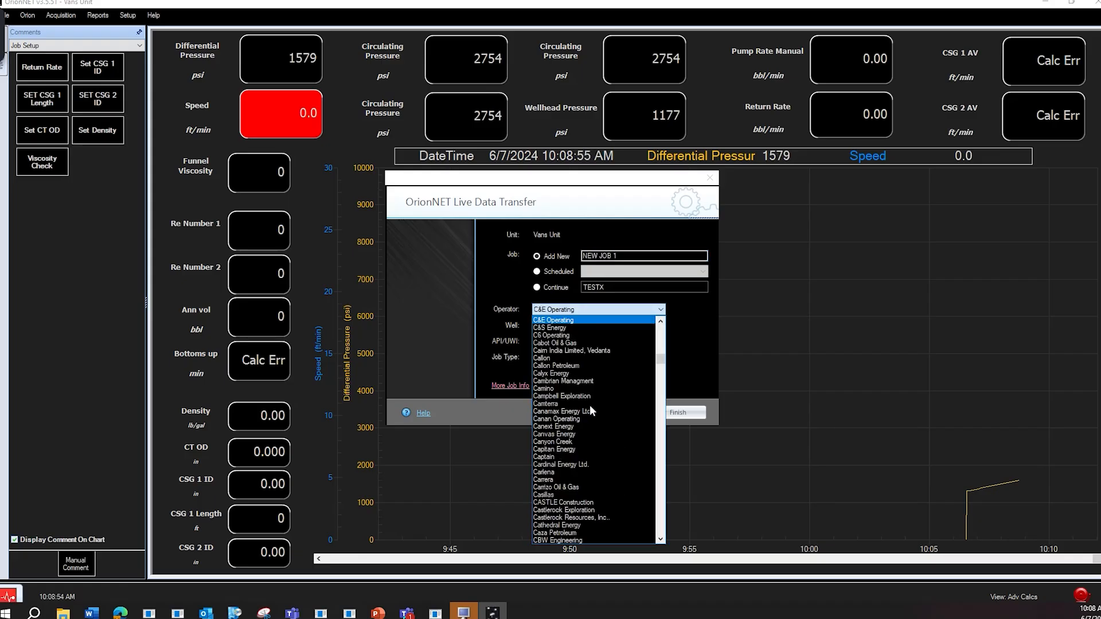
pyautogui.scroll(-10, 589, 404)
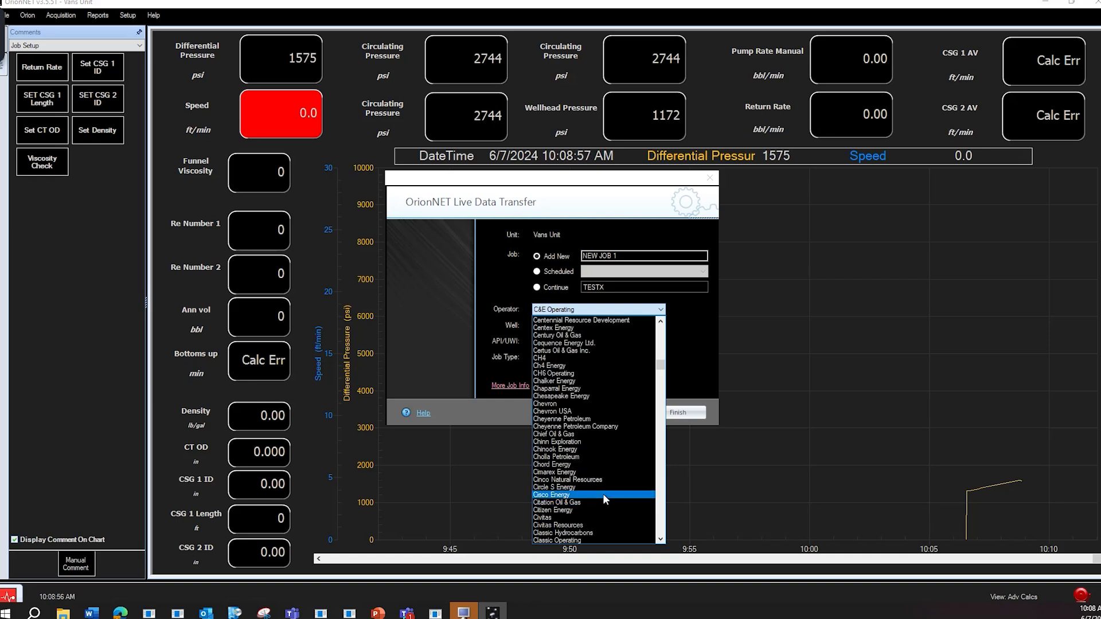
pyautogui.scroll(-5, 598, 460)
pyautogui.scroll(-11, 598, 460)
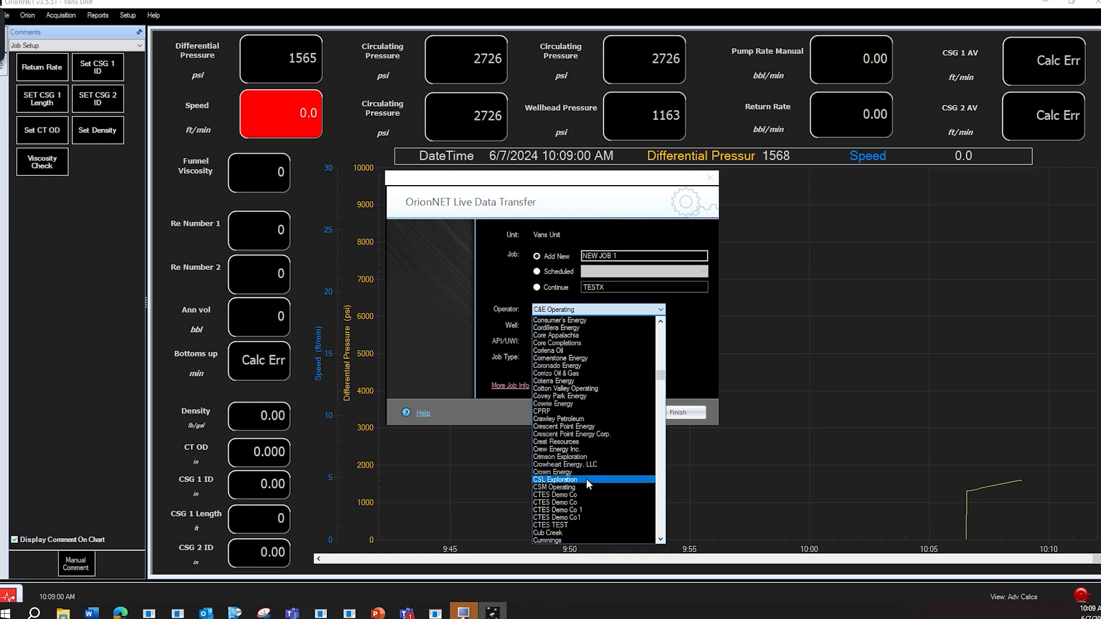
pyautogui.click(583, 494)
# Fill in NEW JOB as both well and API/UWI, set the job type to van test, and finish the live data transfer setup.
pyautogui.click(565, 325)
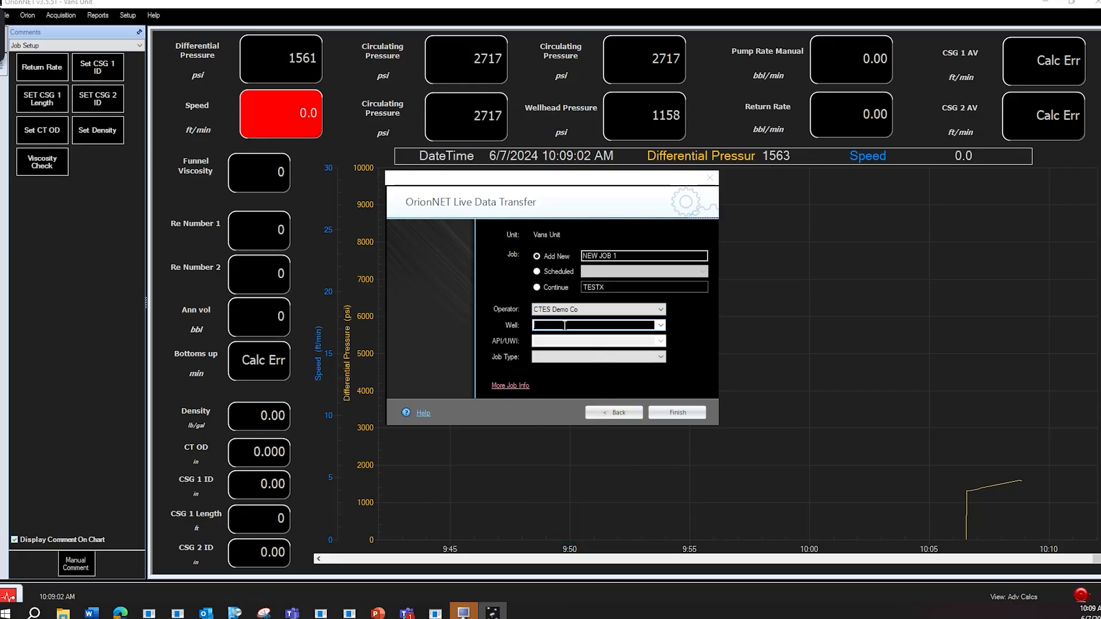
pyautogui.hotkey('ctrl', 'v')
pyautogui.press('Tab')
pyautogui.hotkey('ctrl', 'v')
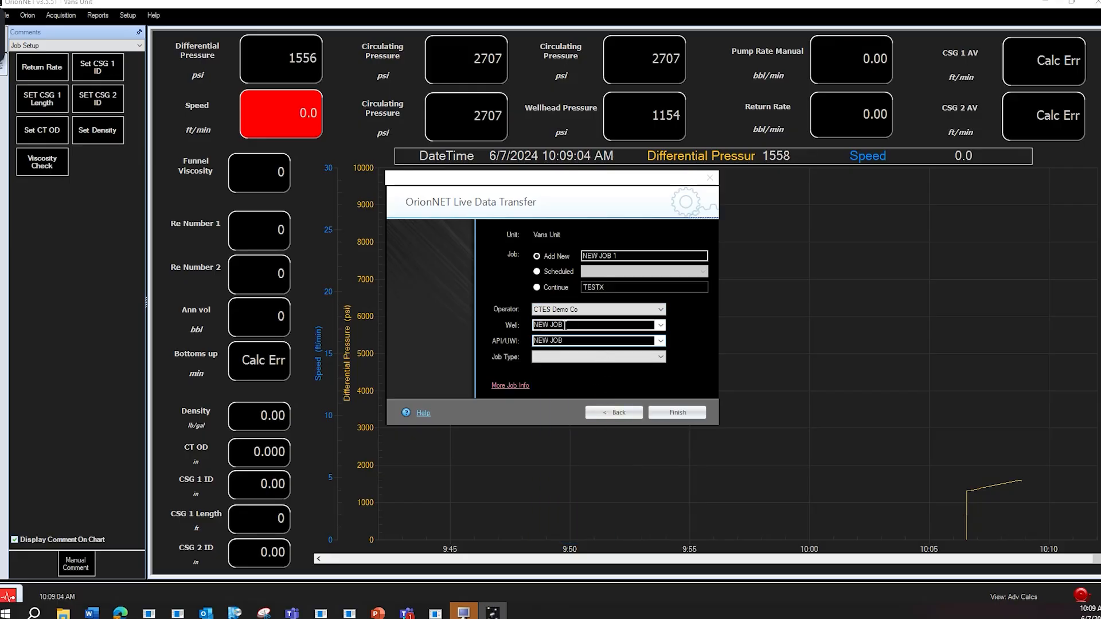
pyautogui.press('Tab')
pyautogui.write('van test')
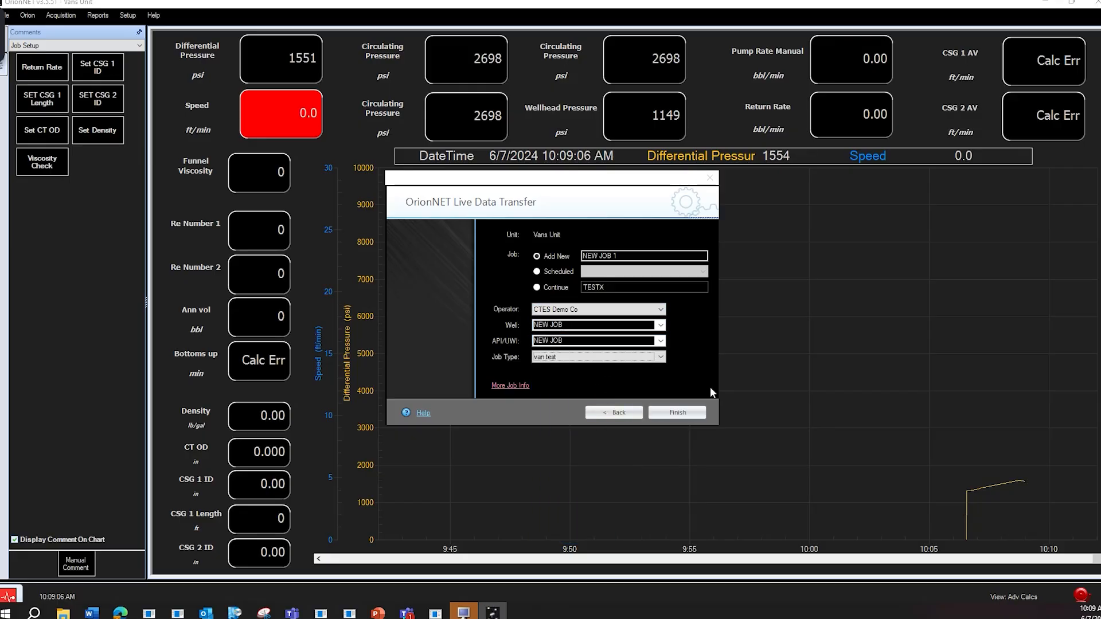
pyautogui.click(688, 412)
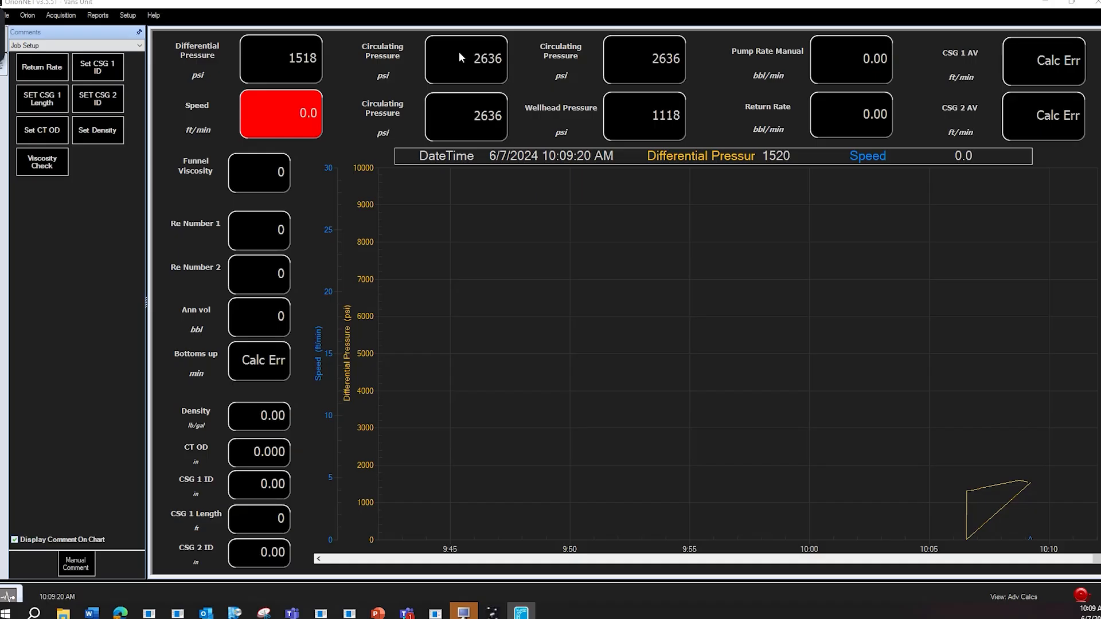
# Assign the Data Engine 2 channel Increase Press to the Circulating Pressure gauge beside Differential Pressure.
pyautogui.rightClick(460, 54)
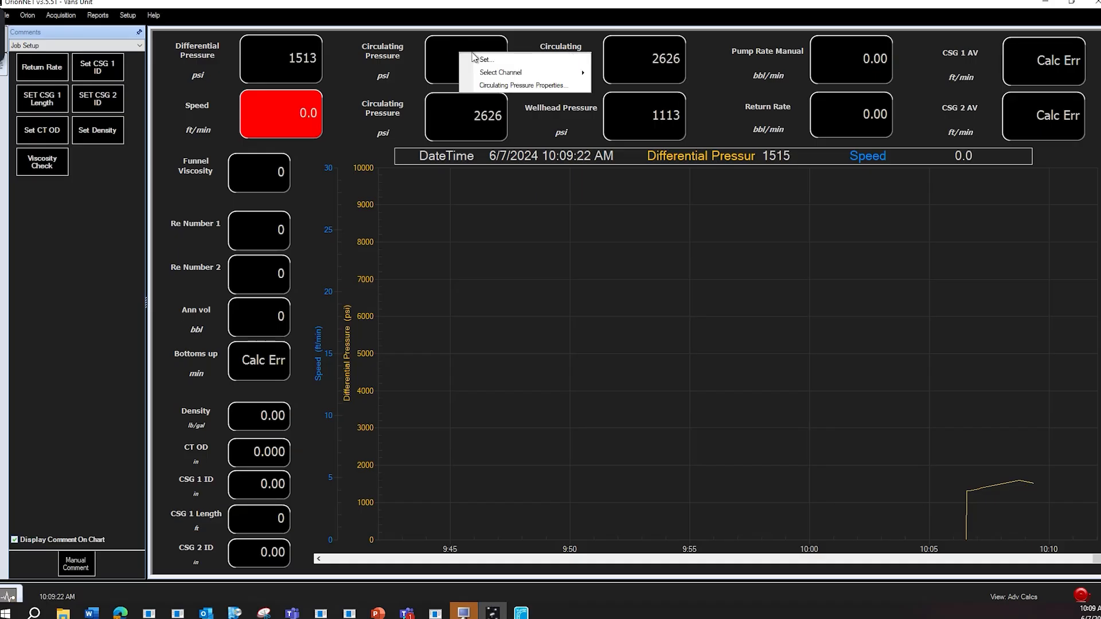
pyautogui.moveTo(496, 73)
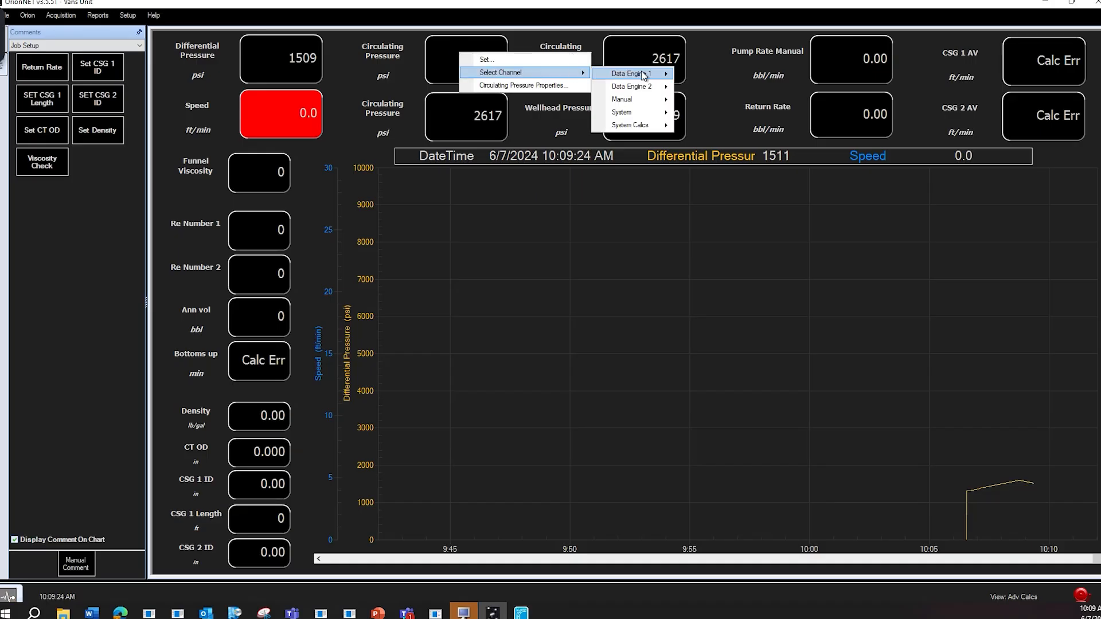
pyautogui.moveTo(664, 87)
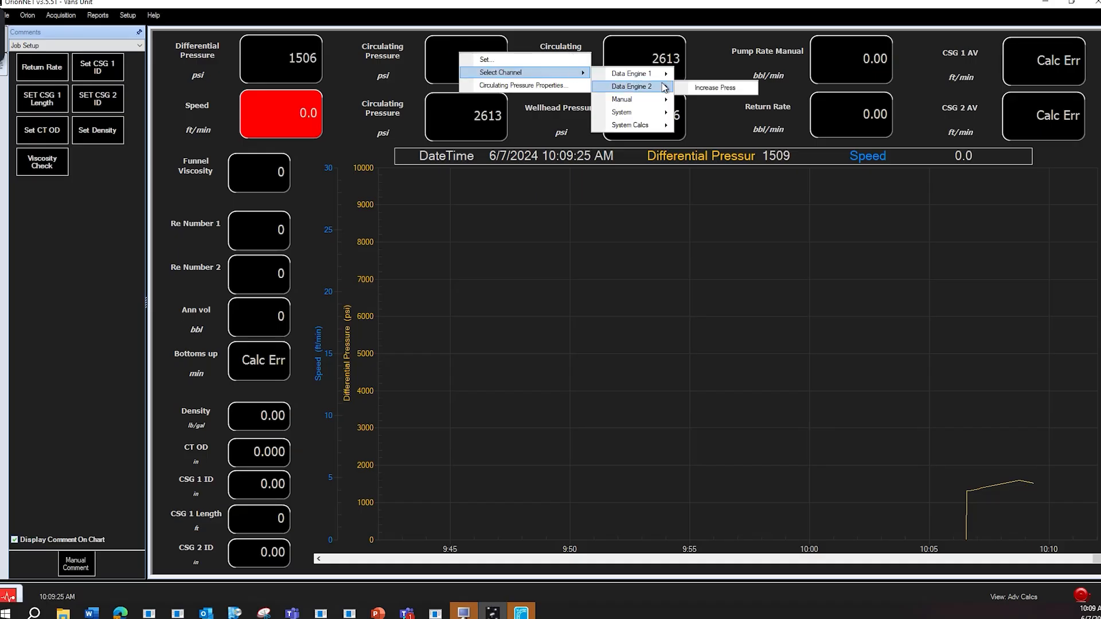
pyautogui.click(711, 87)
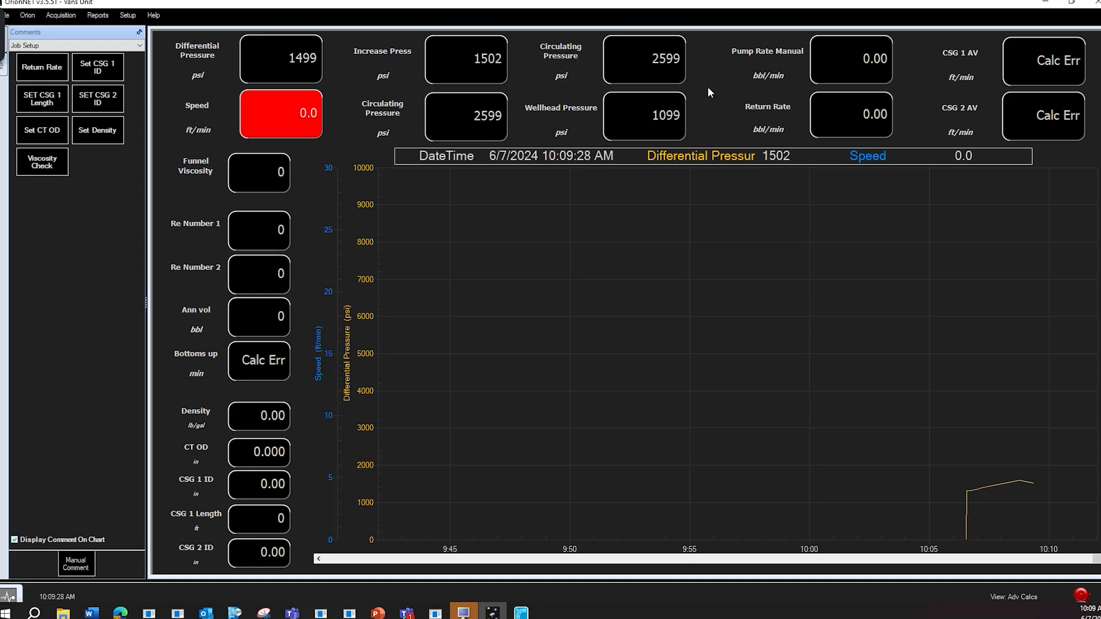
# Assign the manual channel Zero Press to the Circulating Pressure gauge below Increase Press.
pyautogui.rightClick(456, 113)
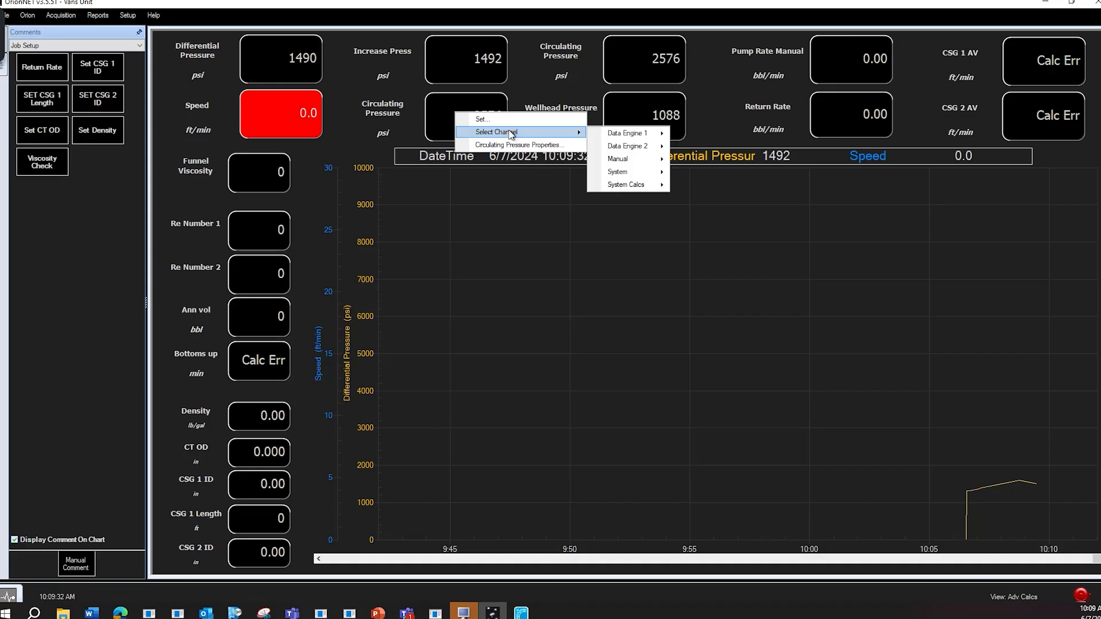
pyautogui.moveTo(511, 134)
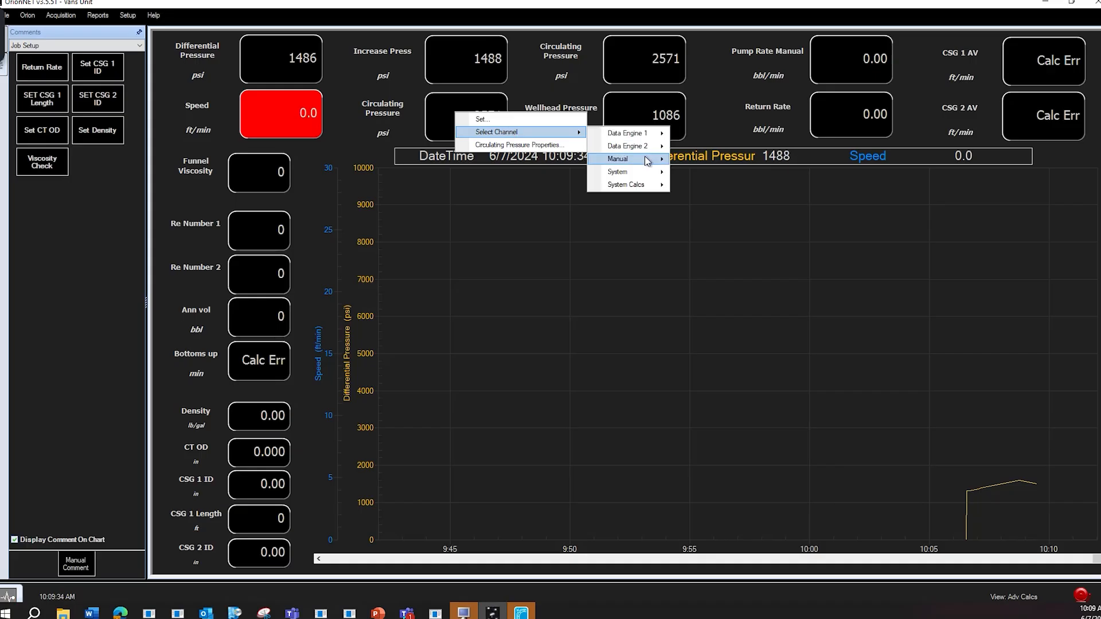
pyautogui.moveTo(646, 160)
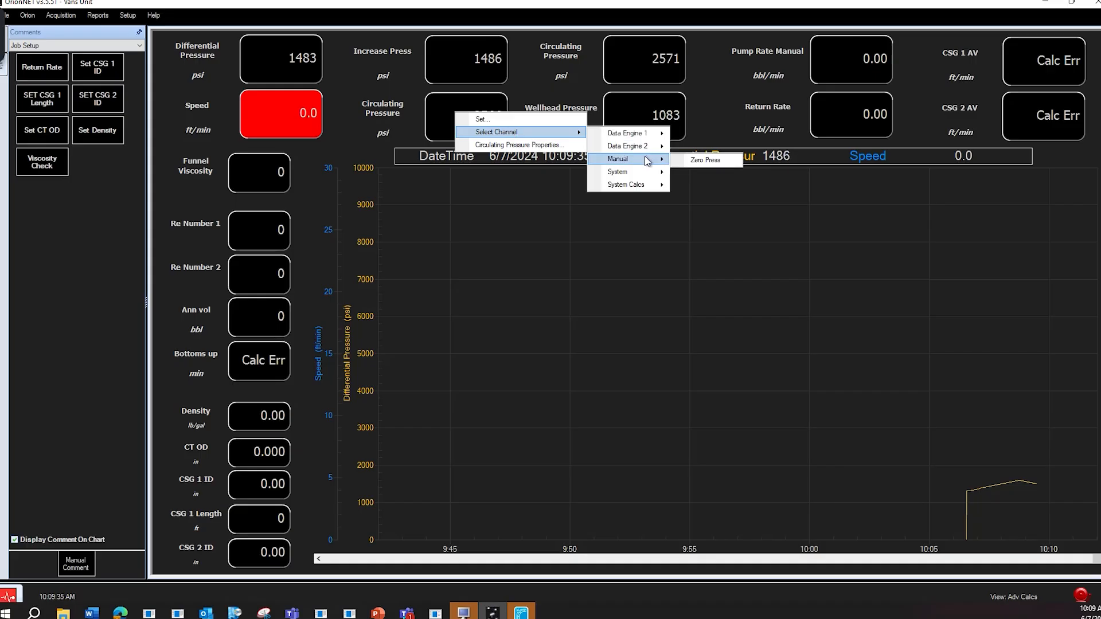
pyautogui.click(698, 160)
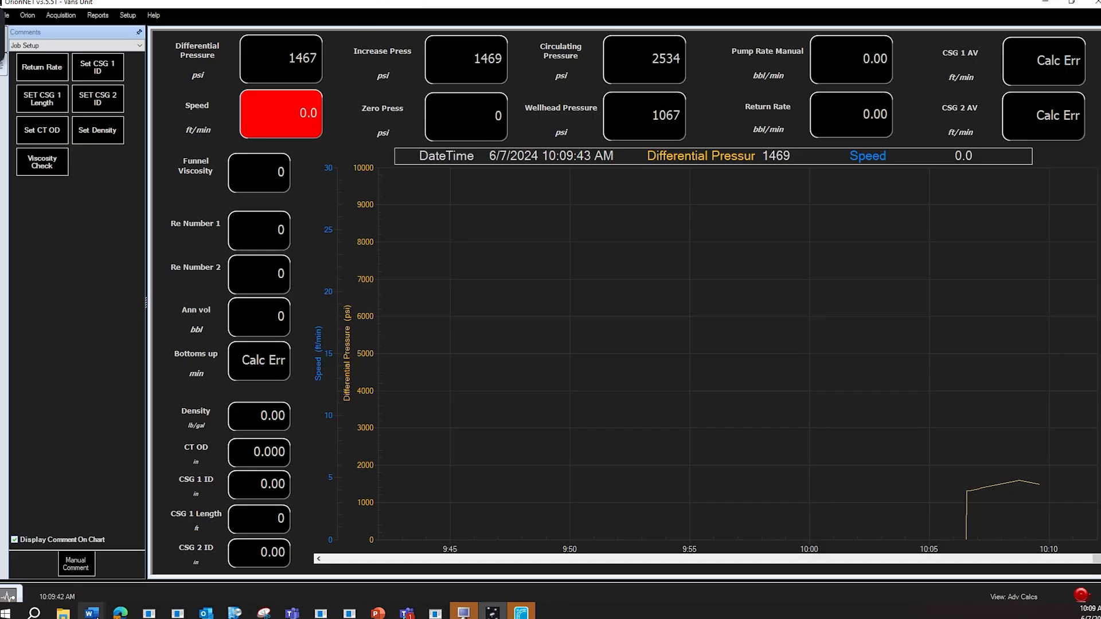
# Check for NEW JOB 1 in Max Portal's Jobs list and return to OrionNET.
pyautogui.click(121, 612)
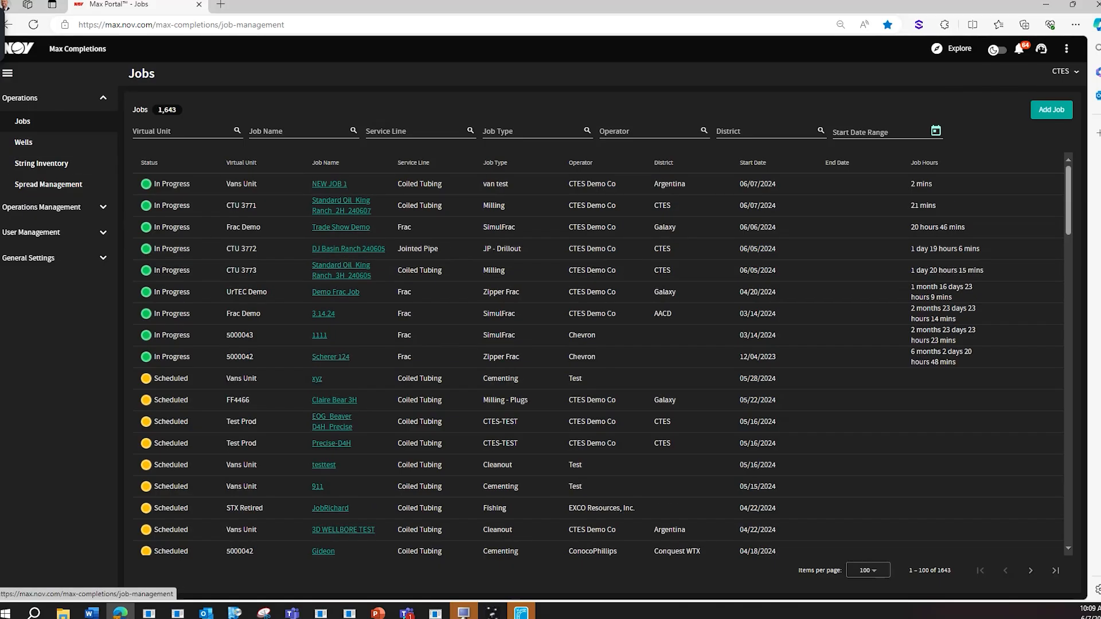
pyautogui.click(1038, 7)
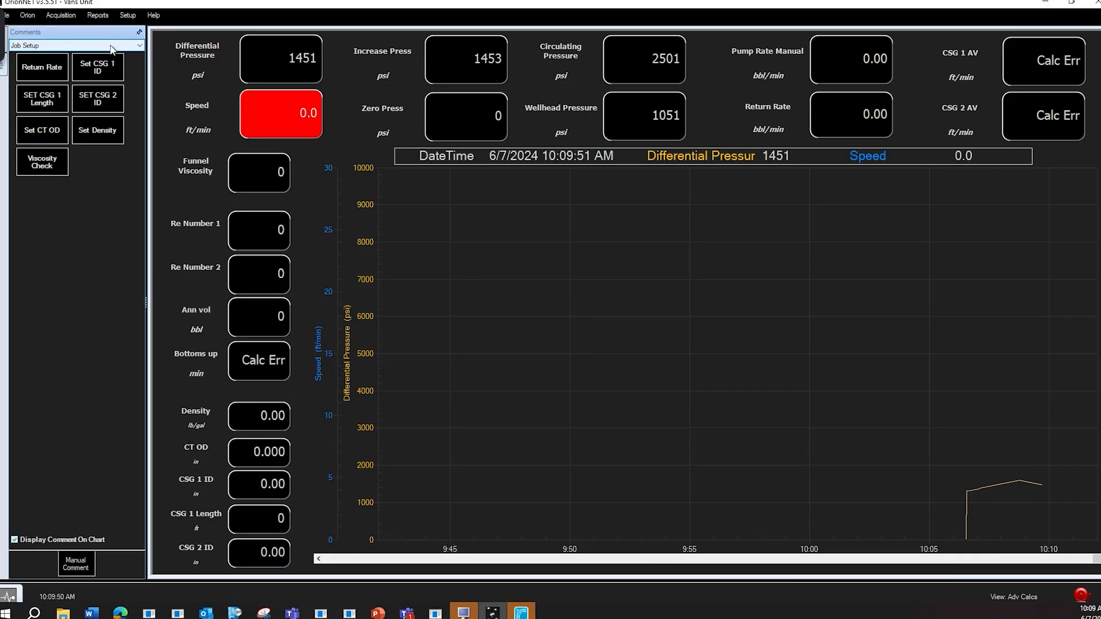
# Add the Set Zero Point comment from the Safety comment group with a value of -2500 psi.
pyautogui.click(72, 46)
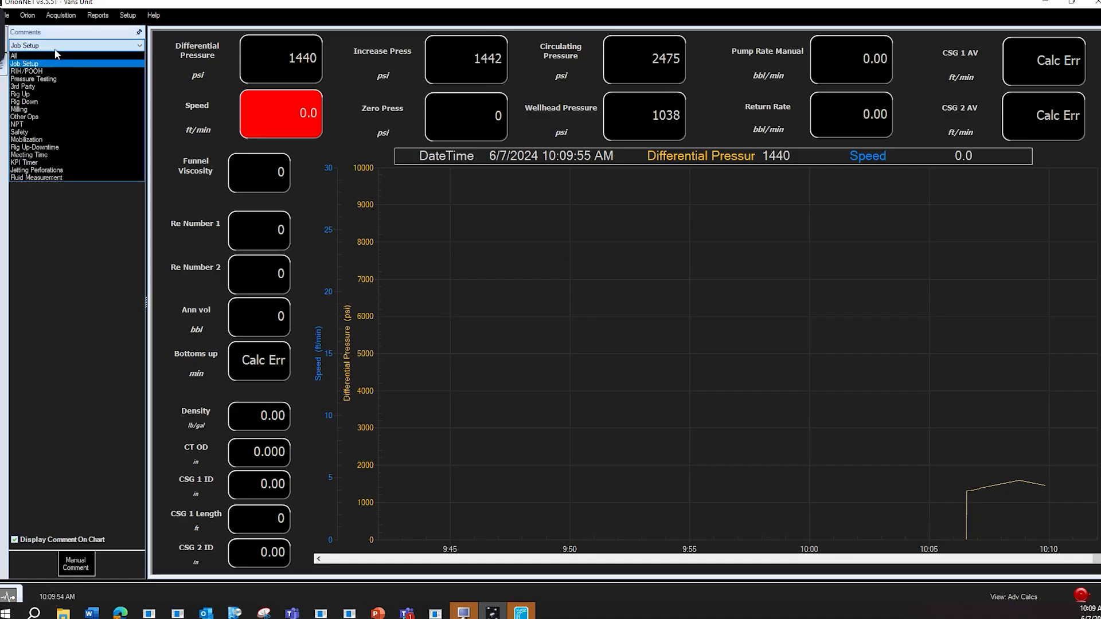
pyautogui.click(19, 132)
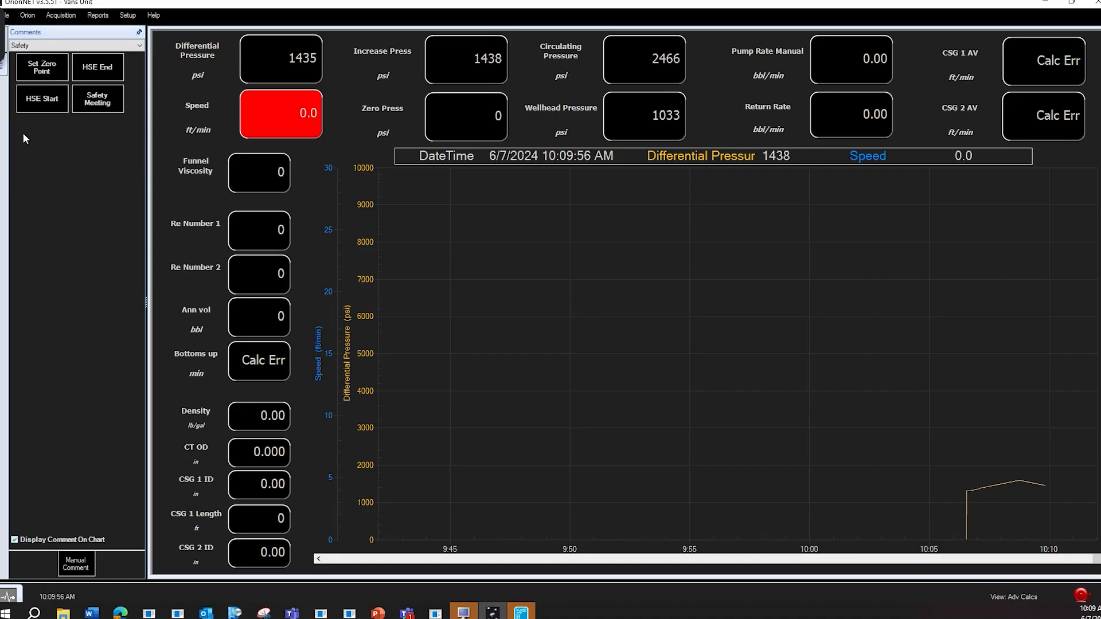
pyautogui.click(34, 69)
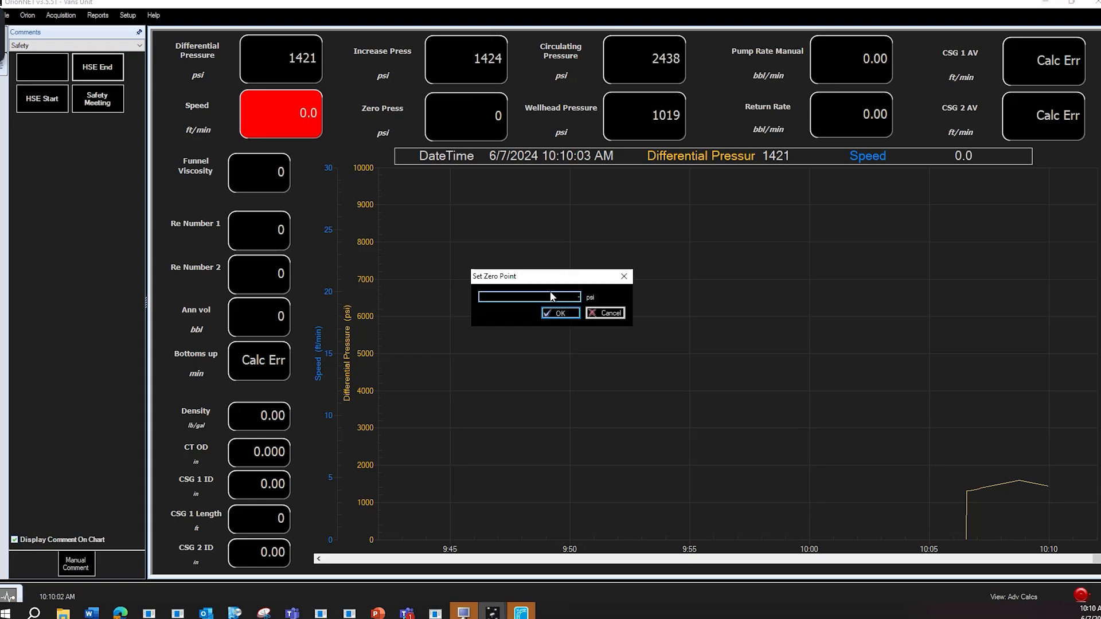
pyautogui.write('-2500')
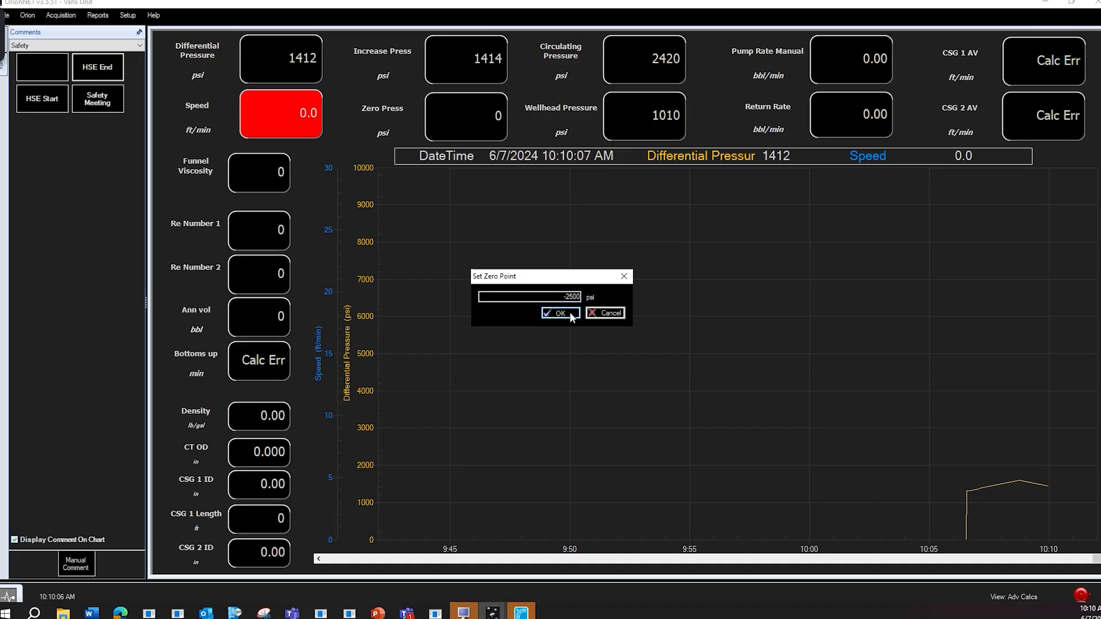
pyautogui.click(571, 315)
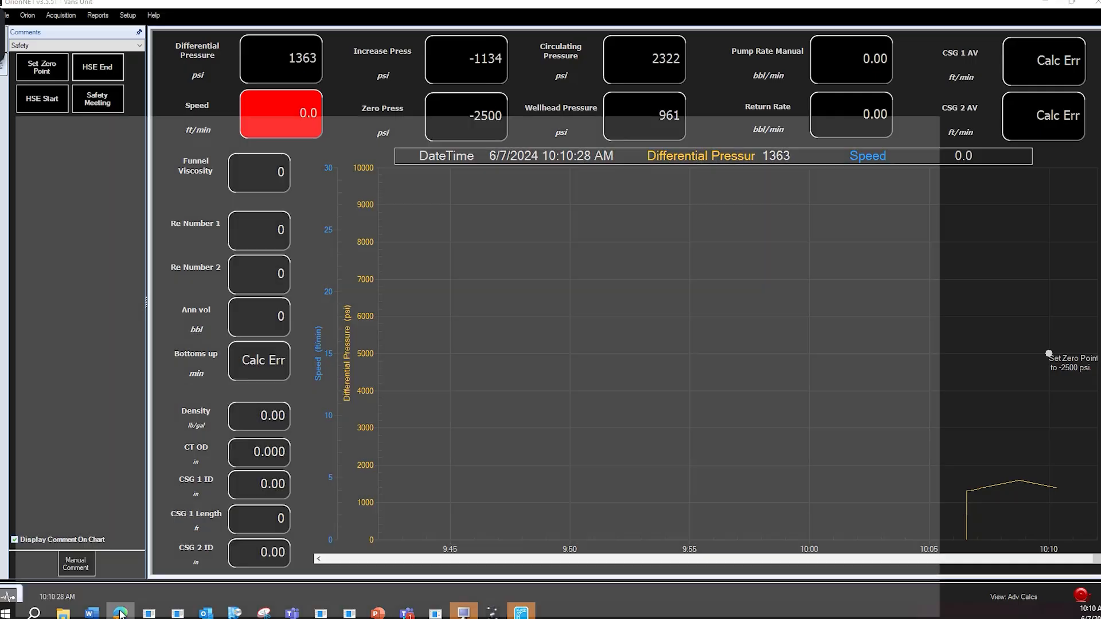
# Switch to Max Portal, open the NEW JOB 1 dashboard from the Jobs list, and turn on its live variables.
pyautogui.click(121, 609)
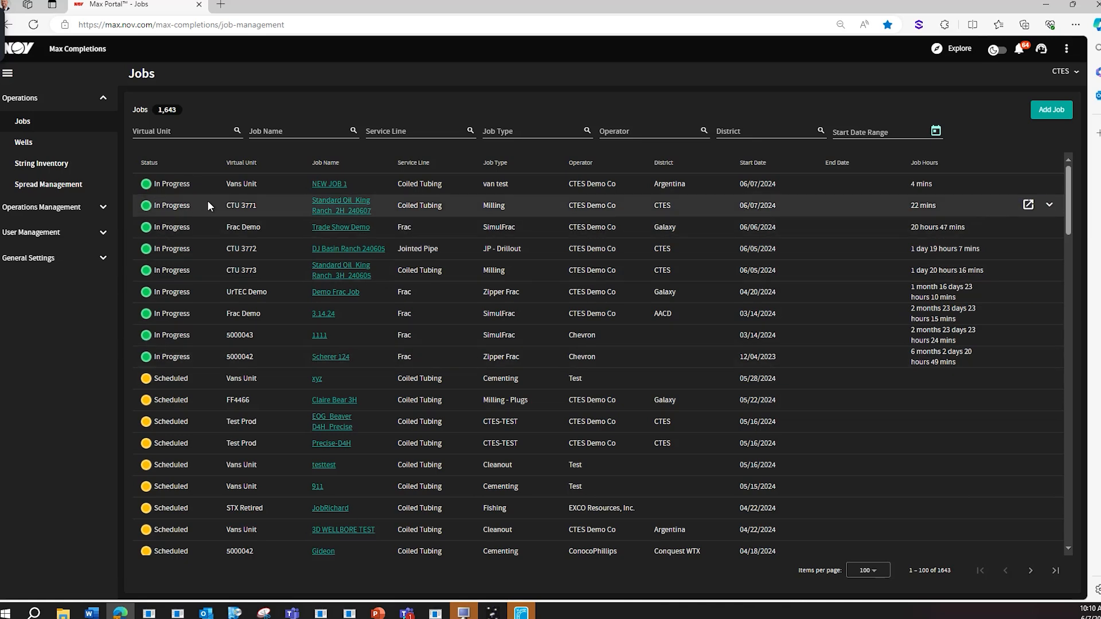
pyautogui.click(322, 184)
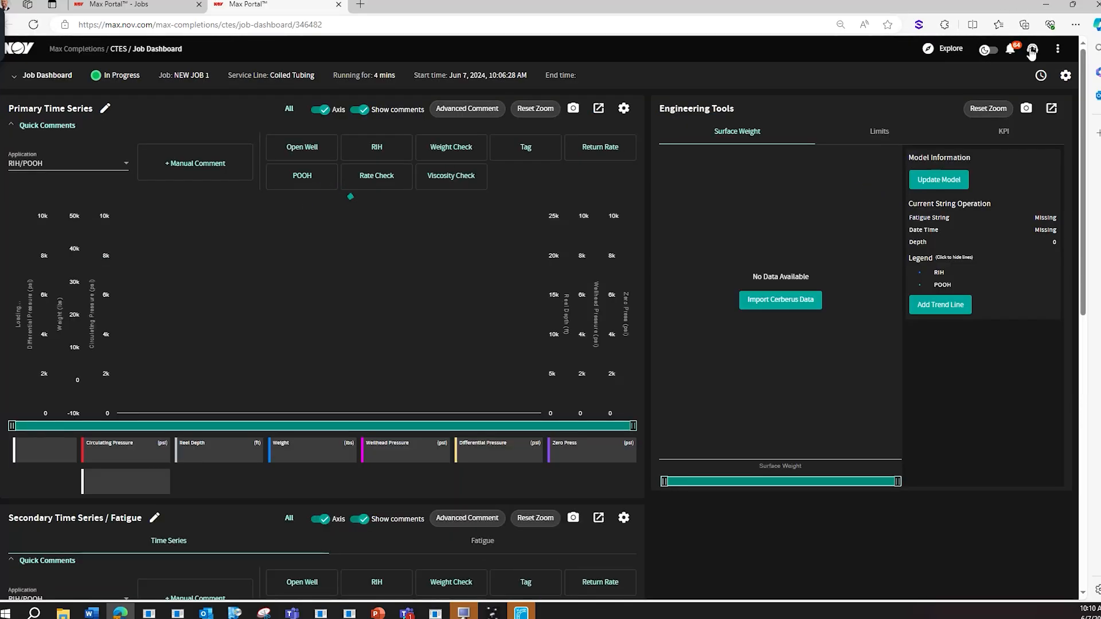
pyautogui.click(1065, 75)
pyautogui.click(1049, 105)
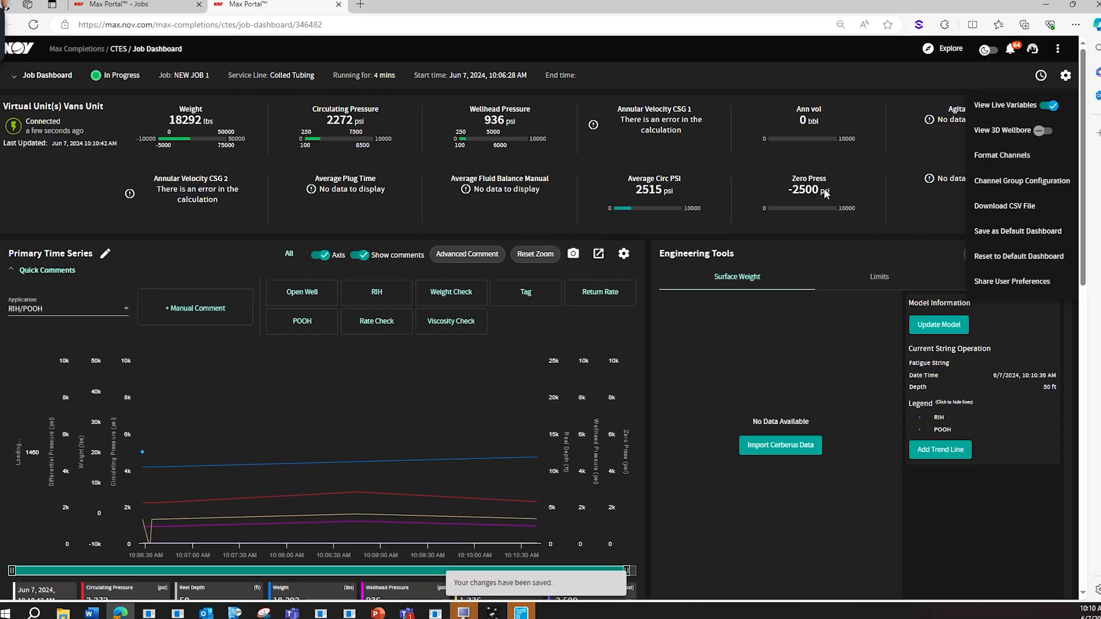
pyautogui.click(911, 206)
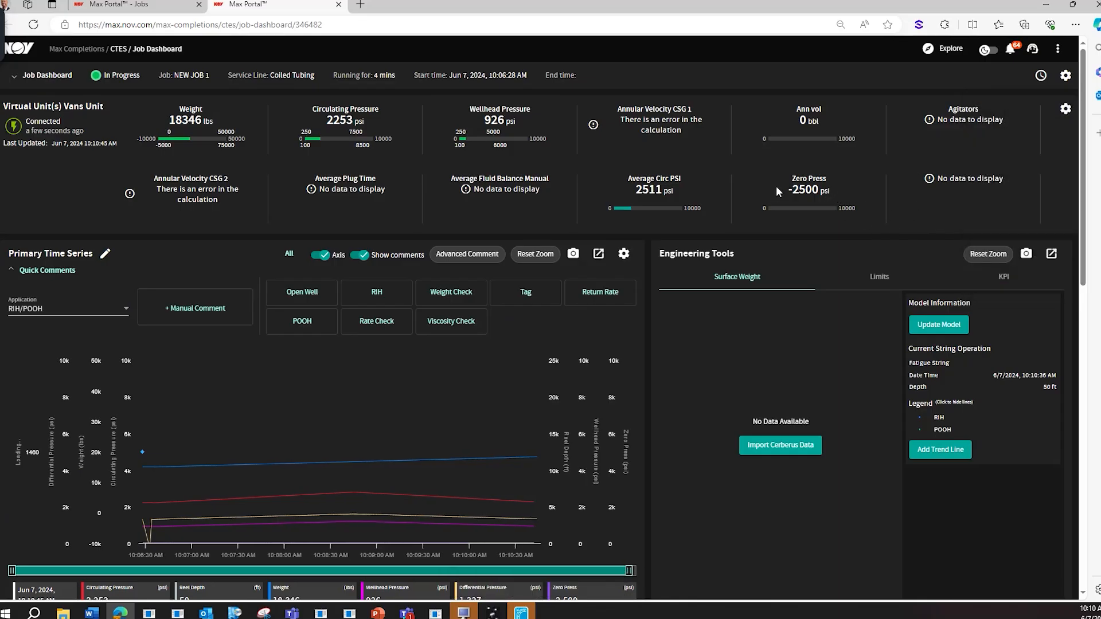